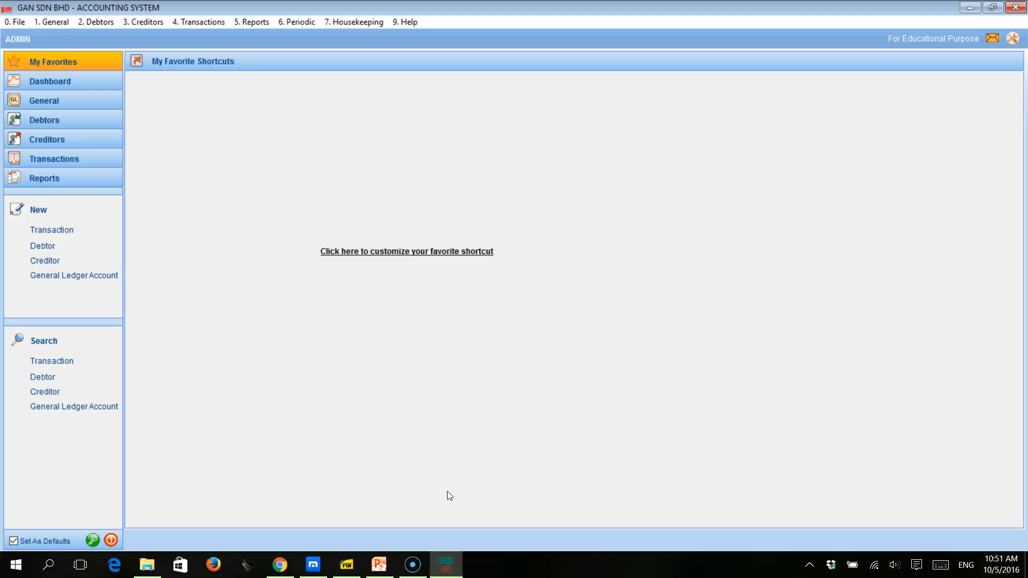
- Switch to the lesson 3 PDF and review the opening balances listed under item 2
click(358, 562)
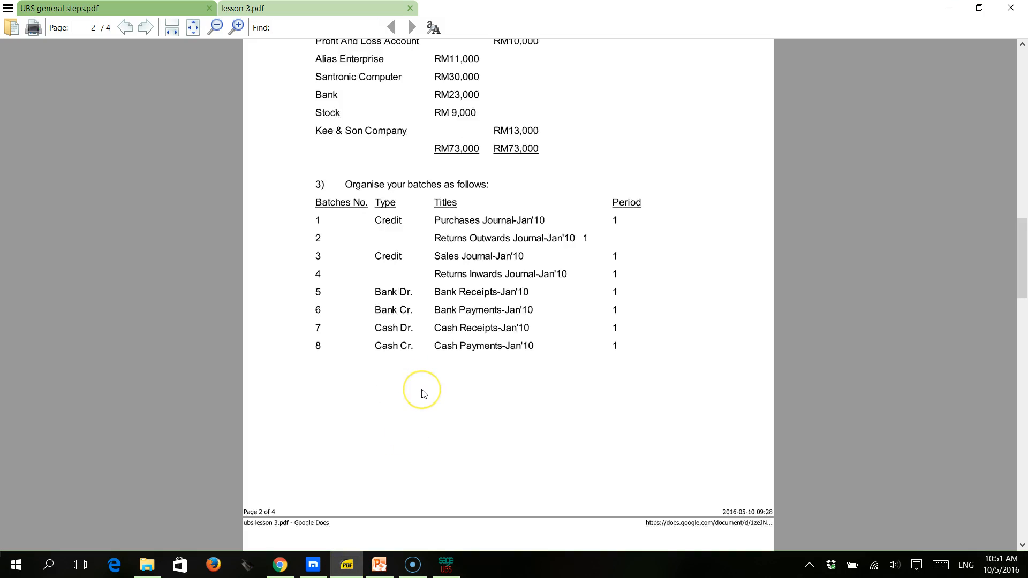
scroll(423, 394, down, 7)
scroll(423, 393, up, 1)
scroll(423, 394, up, 10)
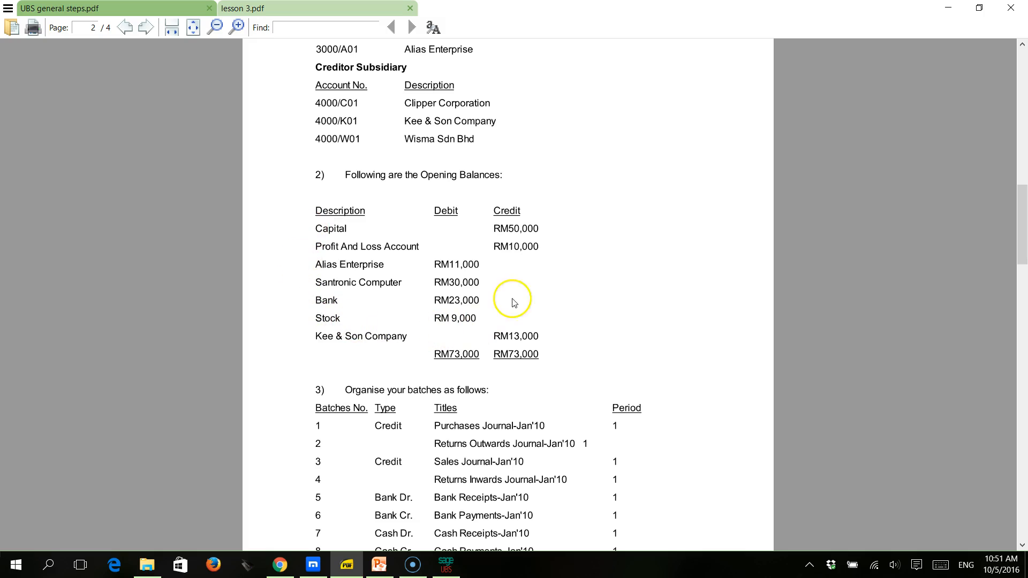
scroll(454, 213, up, 1)
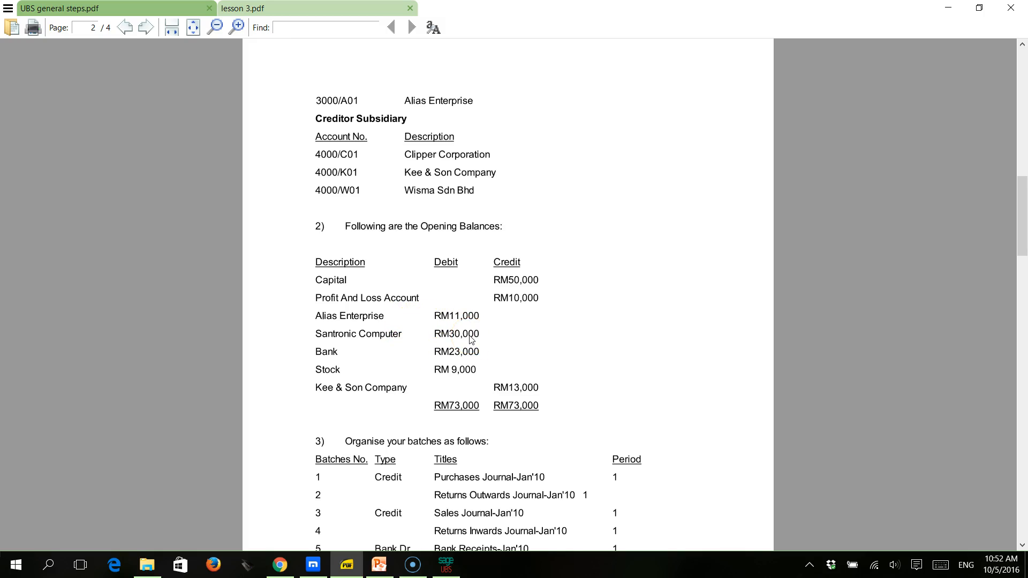
- Switch back to the UBS accounting system and open the general ledger's opening balance entry window
click(445, 565)
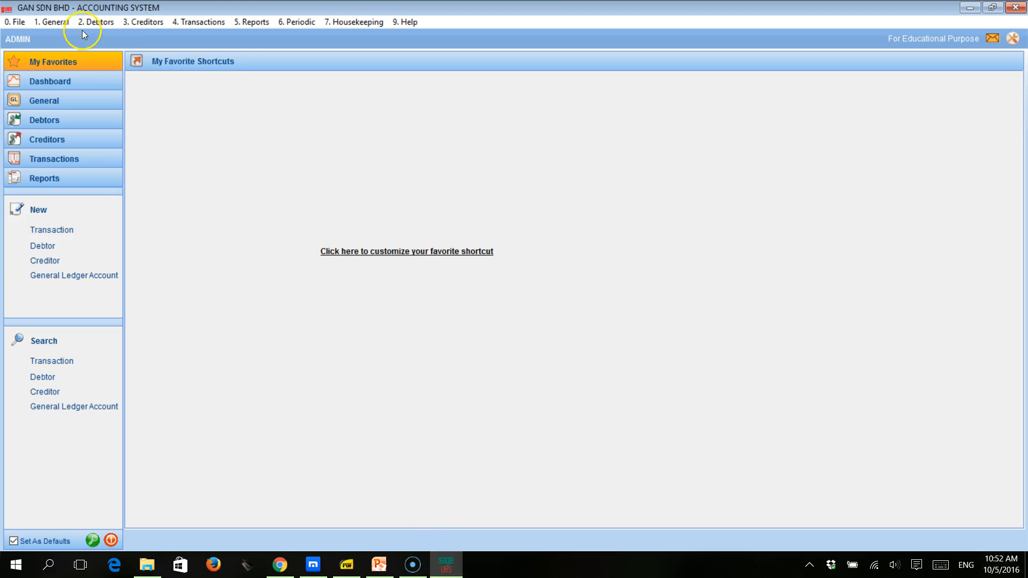
click(56, 22)
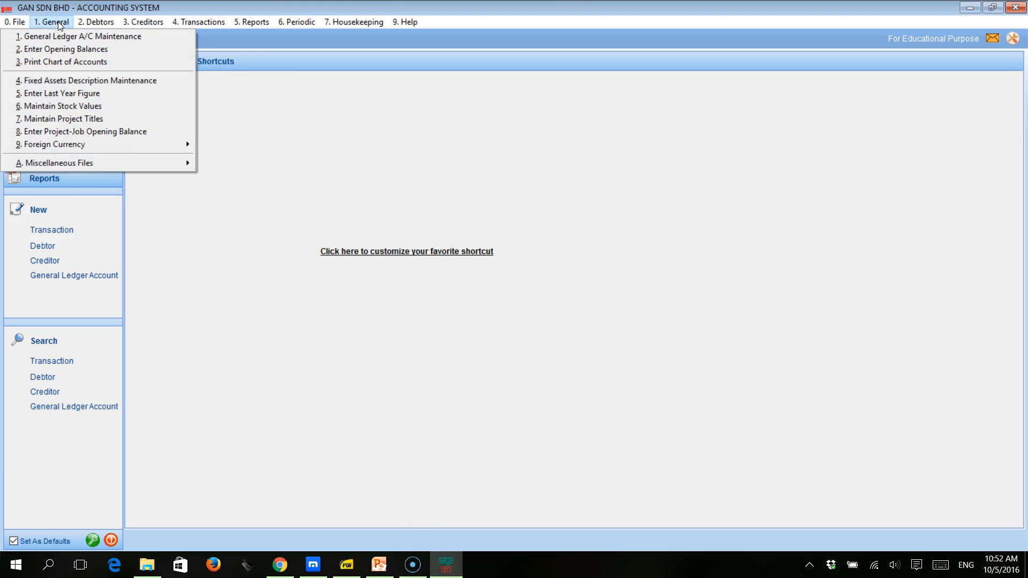
click(56, 49)
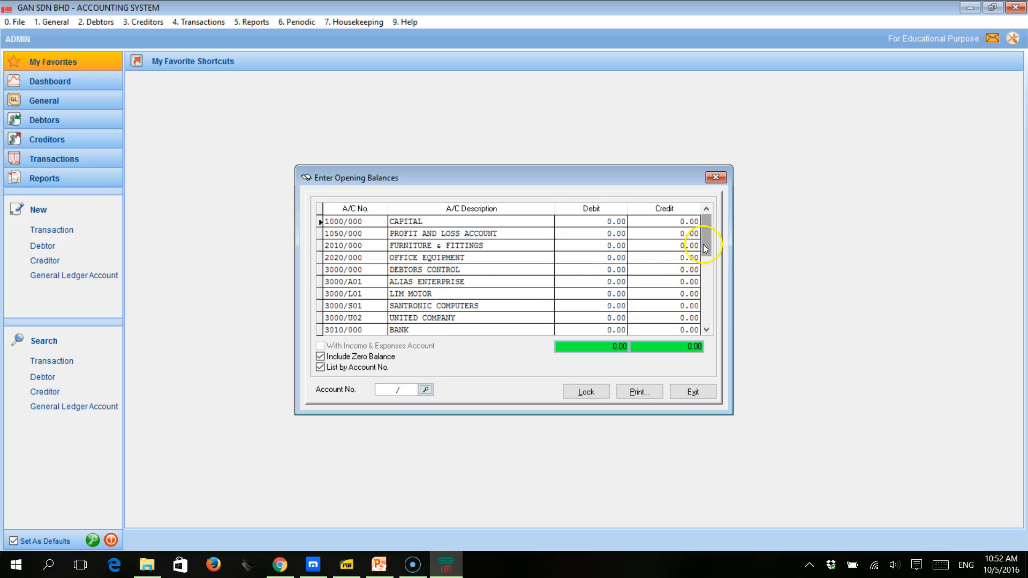
drag(704, 246, 704, 266)
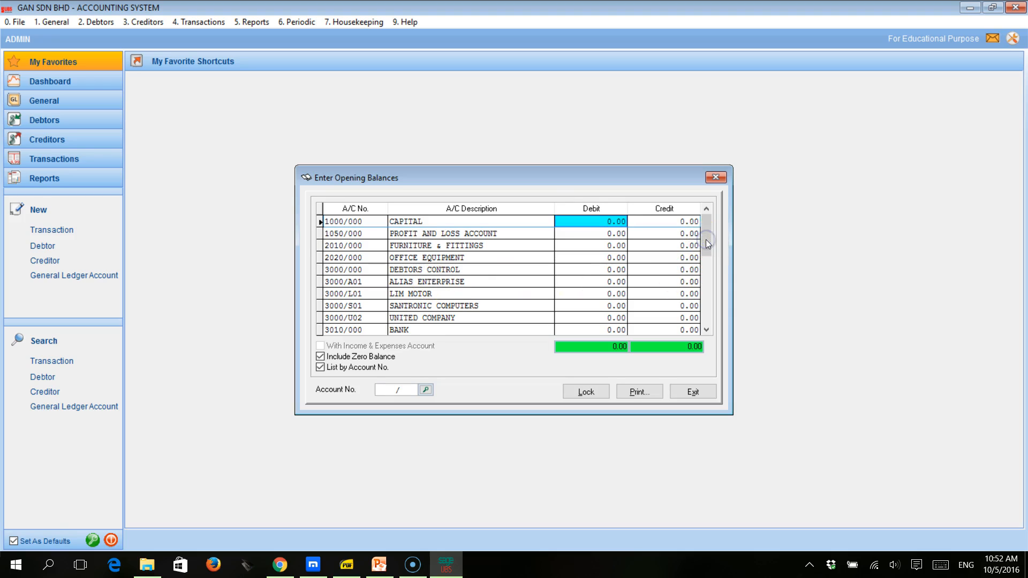
- Enter opening credit balances of 50000 for Capital and 10000 for the Profit and Loss Account, consulting the lesson PDF
click(633, 221)
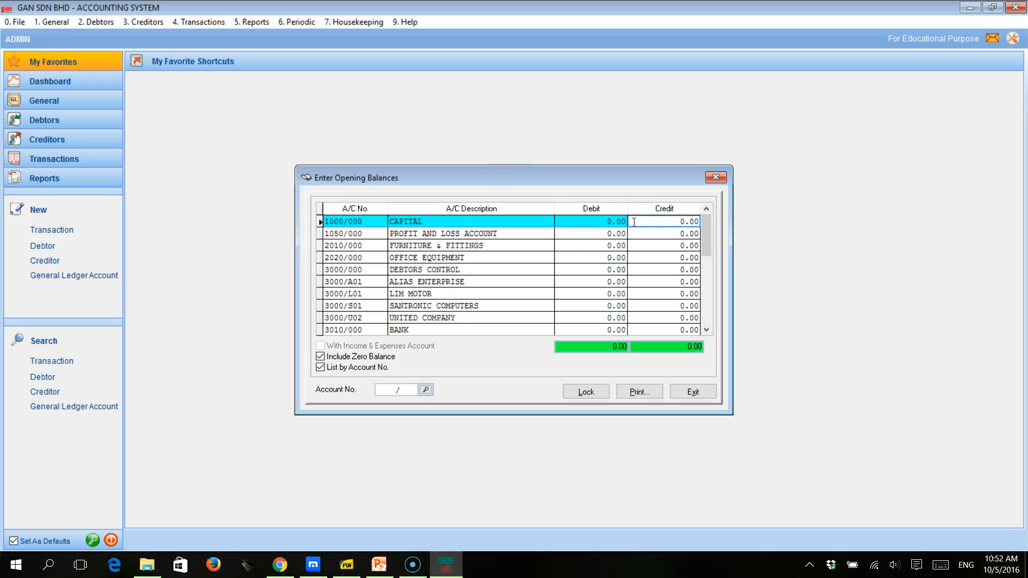
click(488, 244)
click(346, 565)
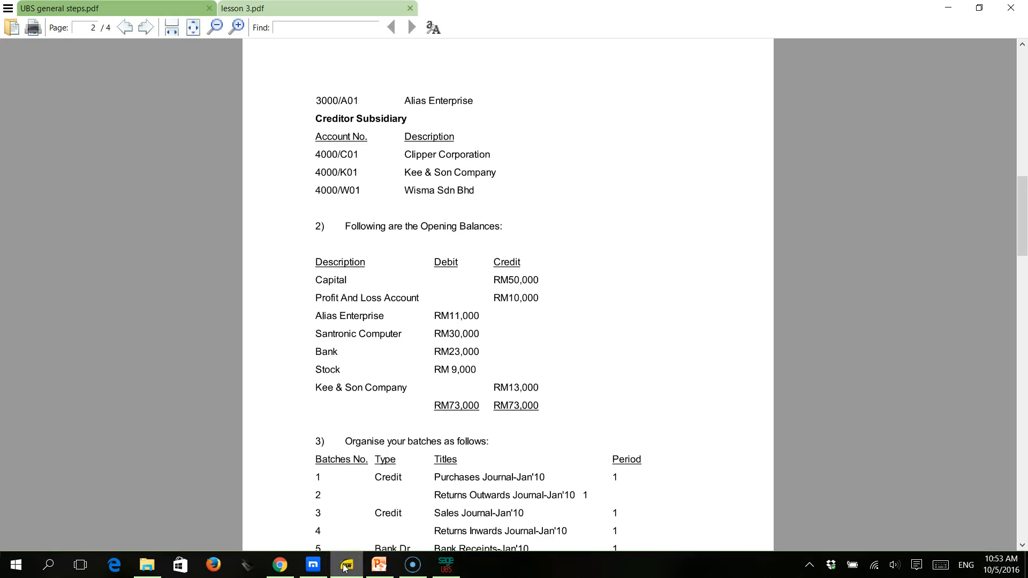
click(346, 566)
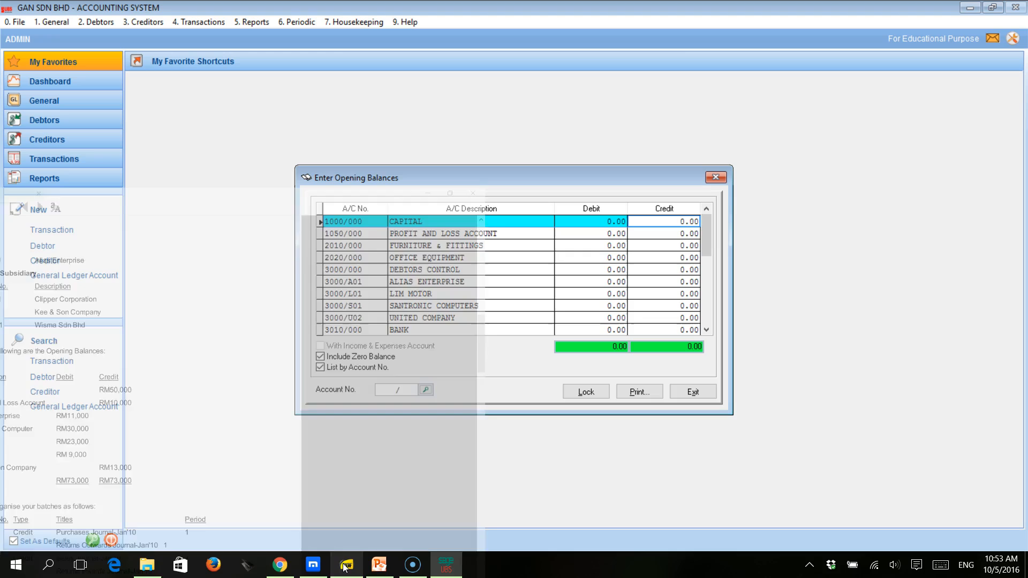
text(500)
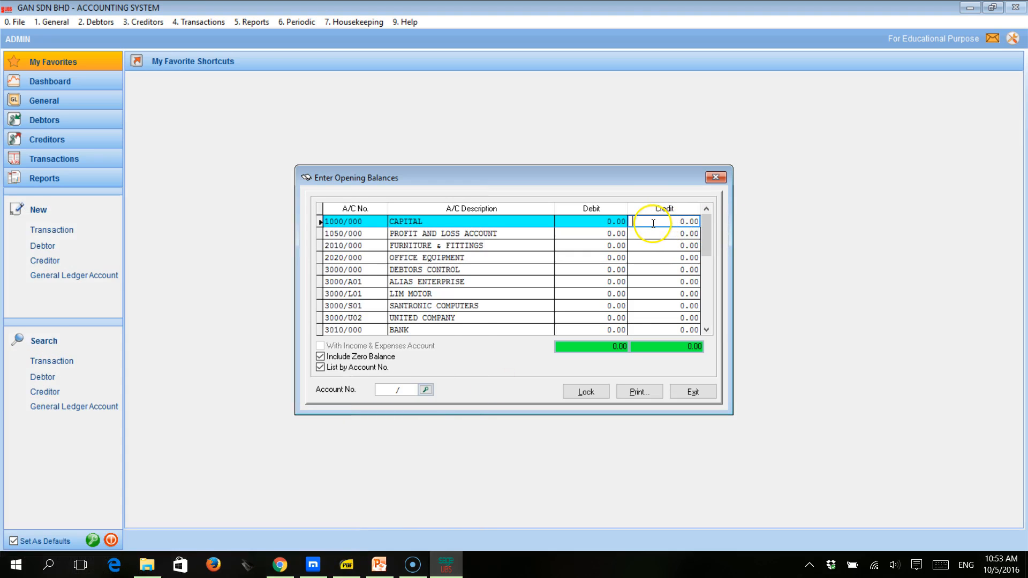
text(00)
key(Return)
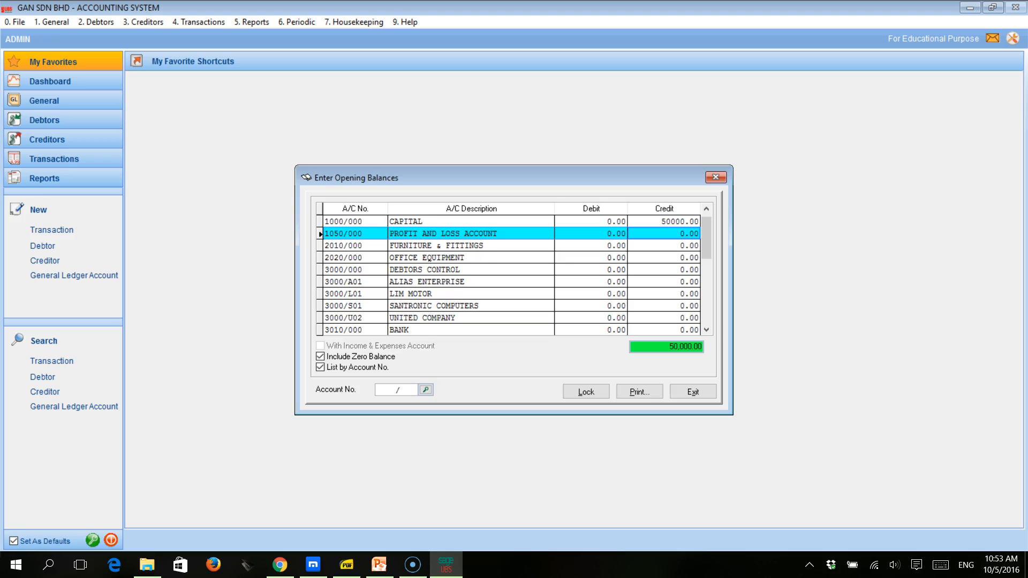
text(10000)
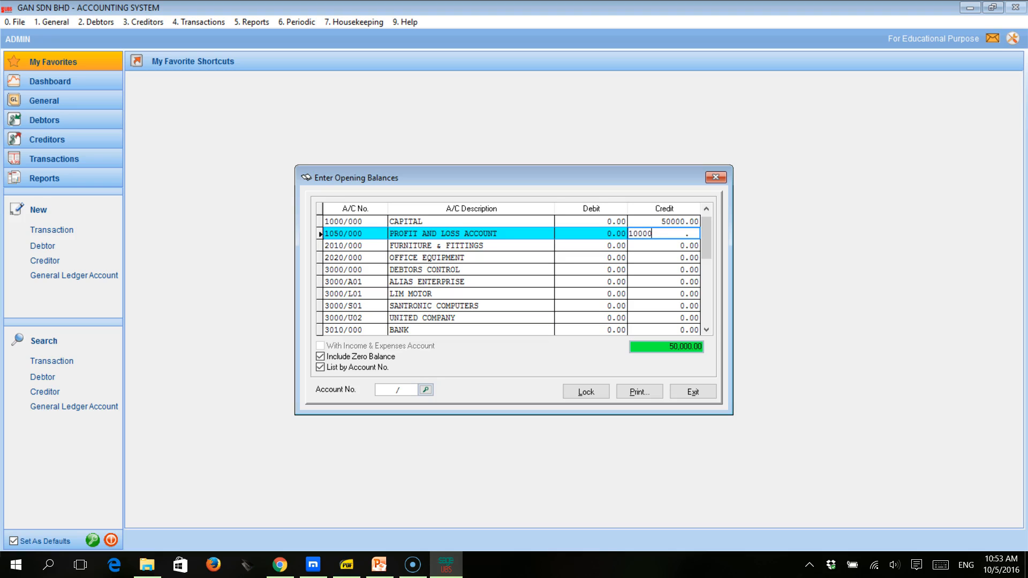
key(Return)
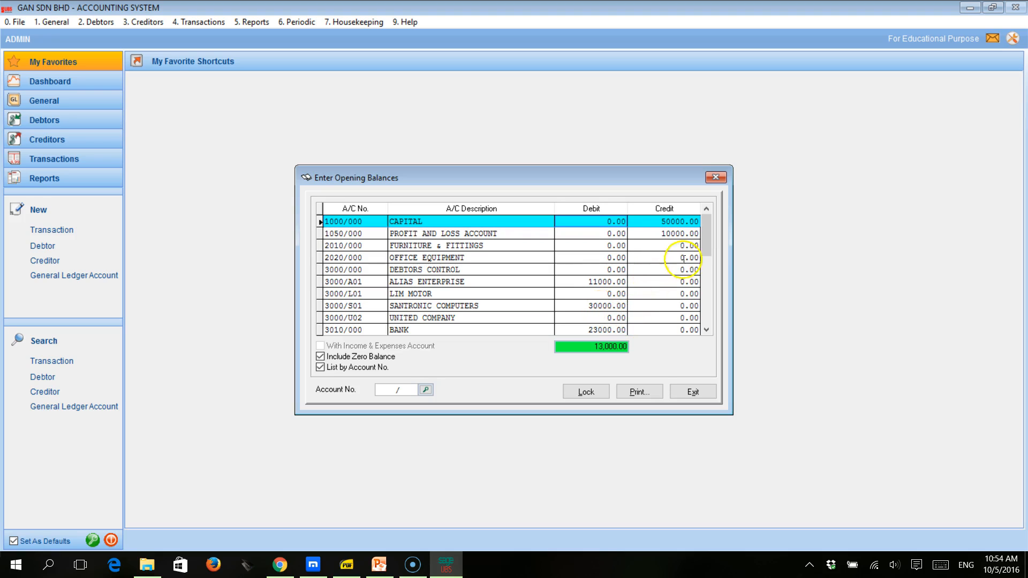
- Check the creditor's balance in the lesson PDF and enter an opening credit of 13000 for Kee & Son Company
mouse_move(709, 242)
mouse_down()
mouse_move(709, 253)
mouse_move(707, 242)
mouse_up()
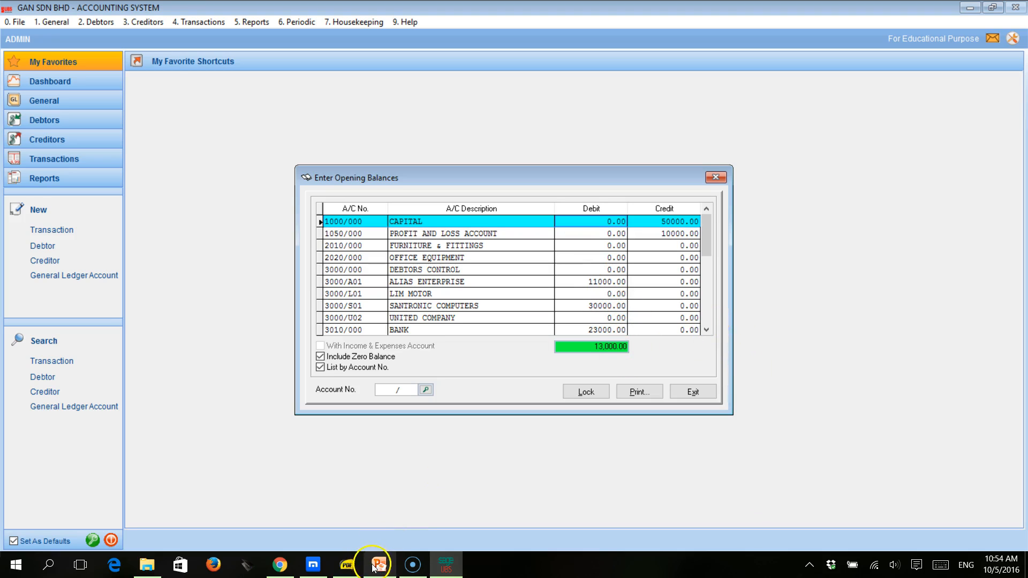
click(347, 565)
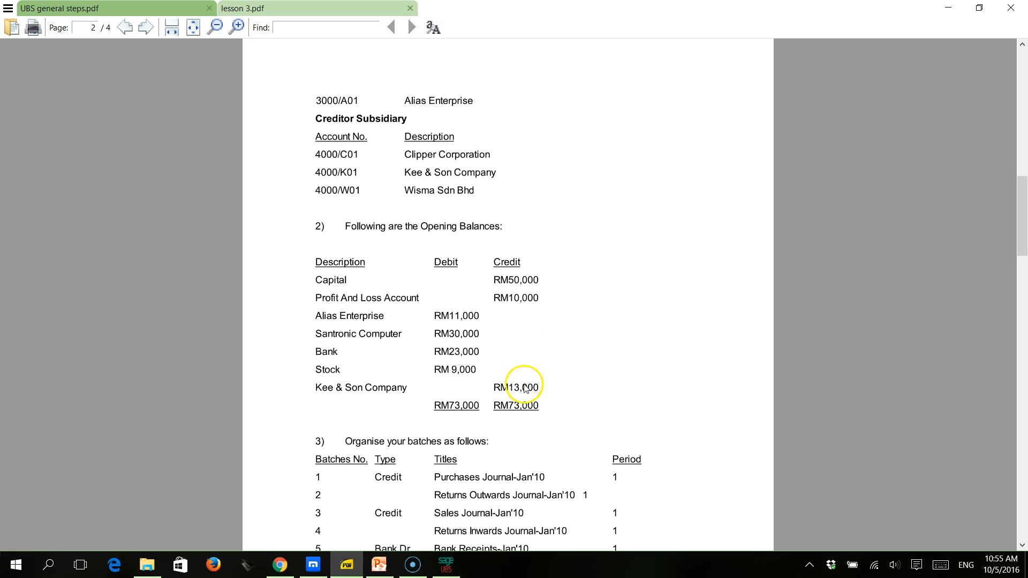
click(444, 567)
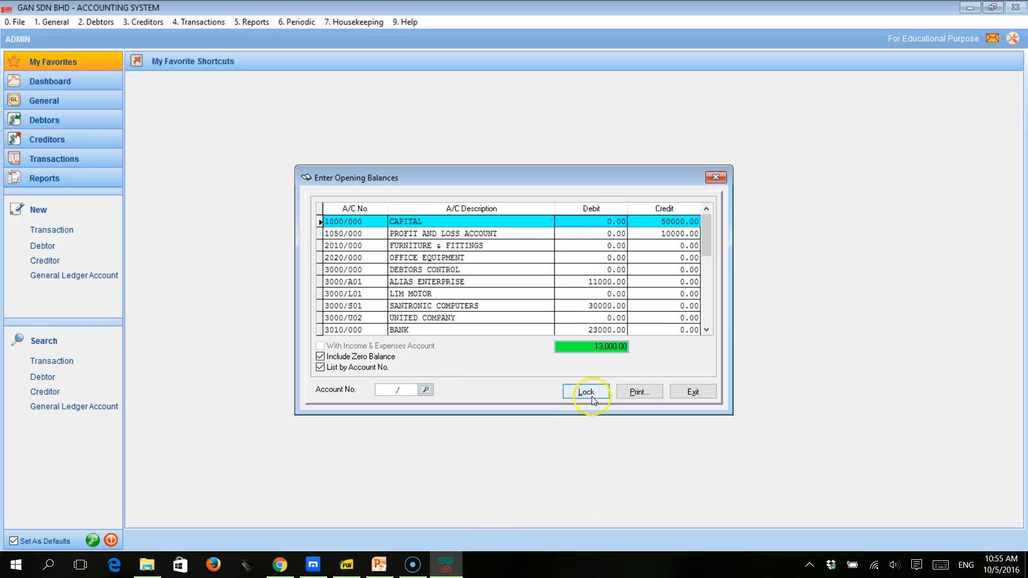
click(706, 330)
click(706, 330)
click(707, 330)
click(706, 331)
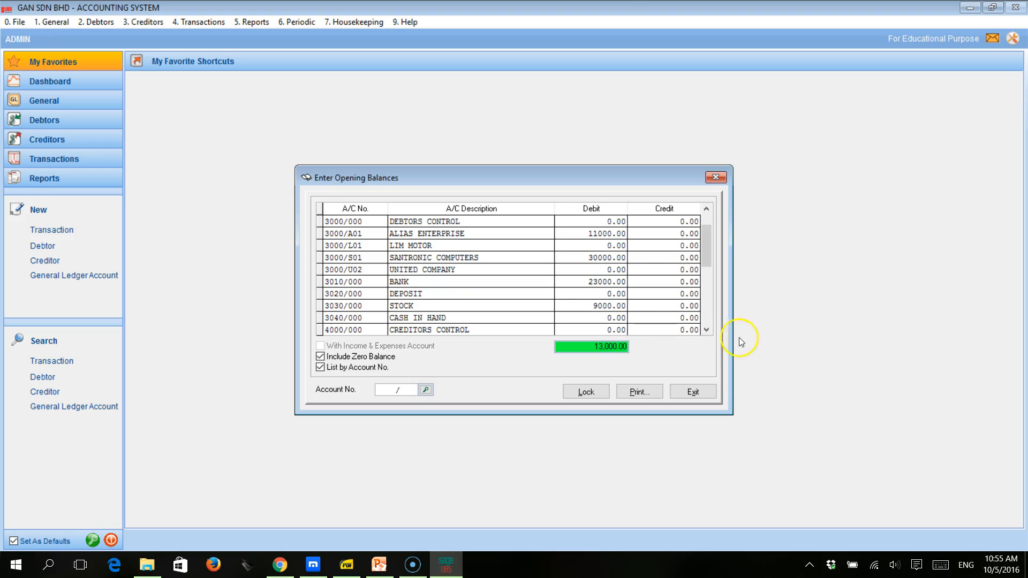
click(706, 330)
click(707, 330)
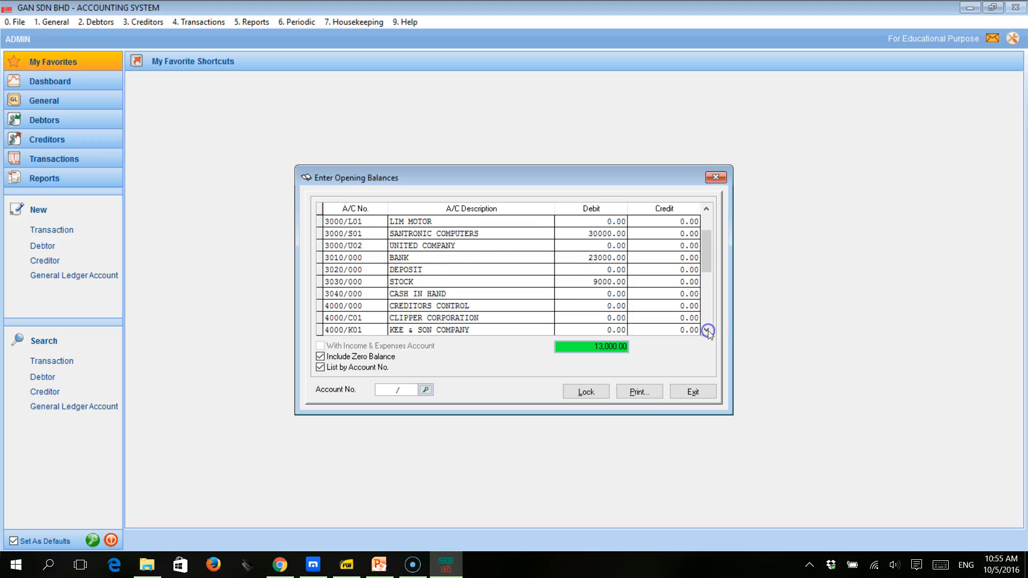
click(707, 330)
click(648, 318)
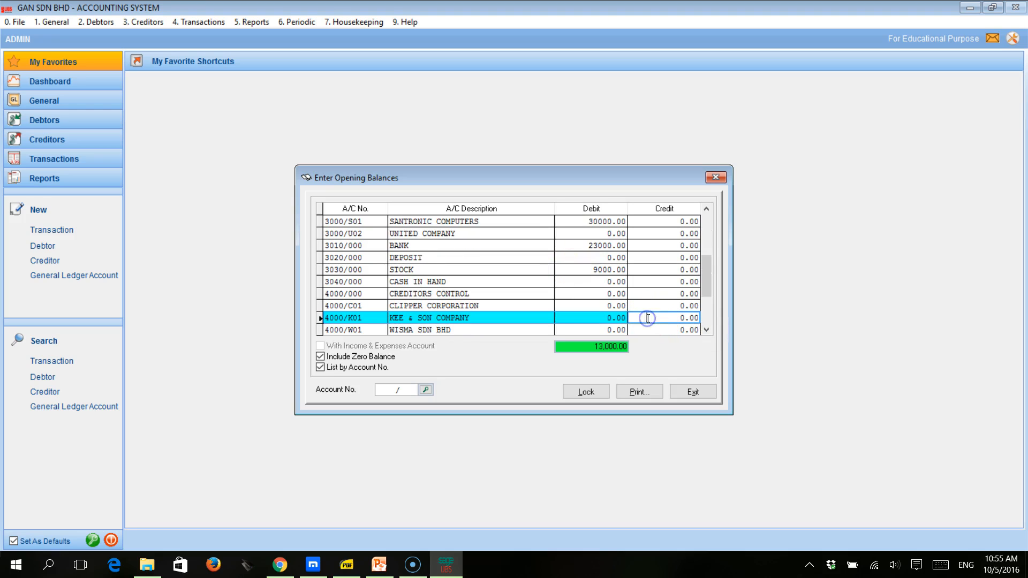
text(13000)
key(Return)
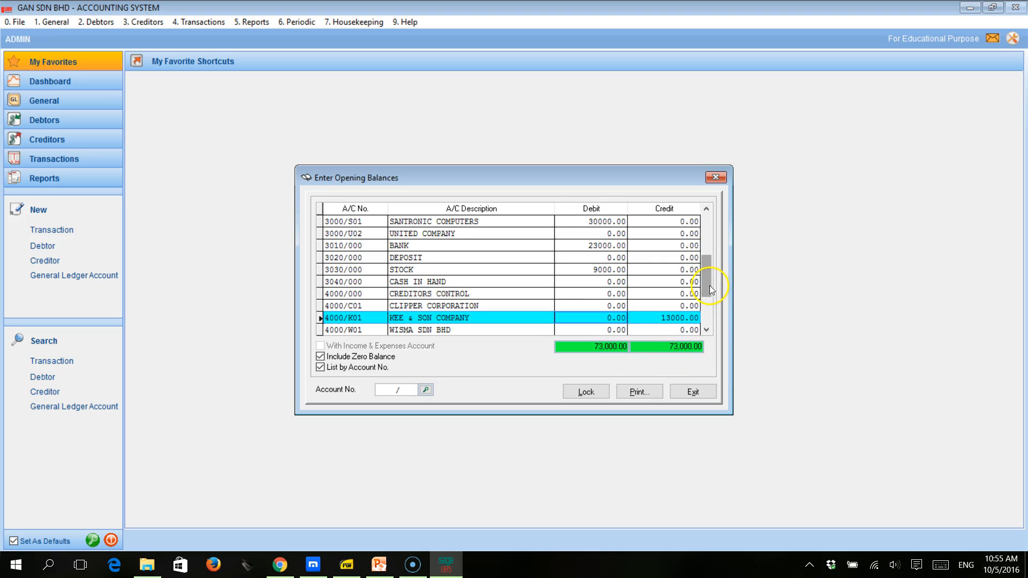
- Review the debit and credit opening balances across the account list, including the debtors and creditors control accounts
drag(710, 287, 706, 230)
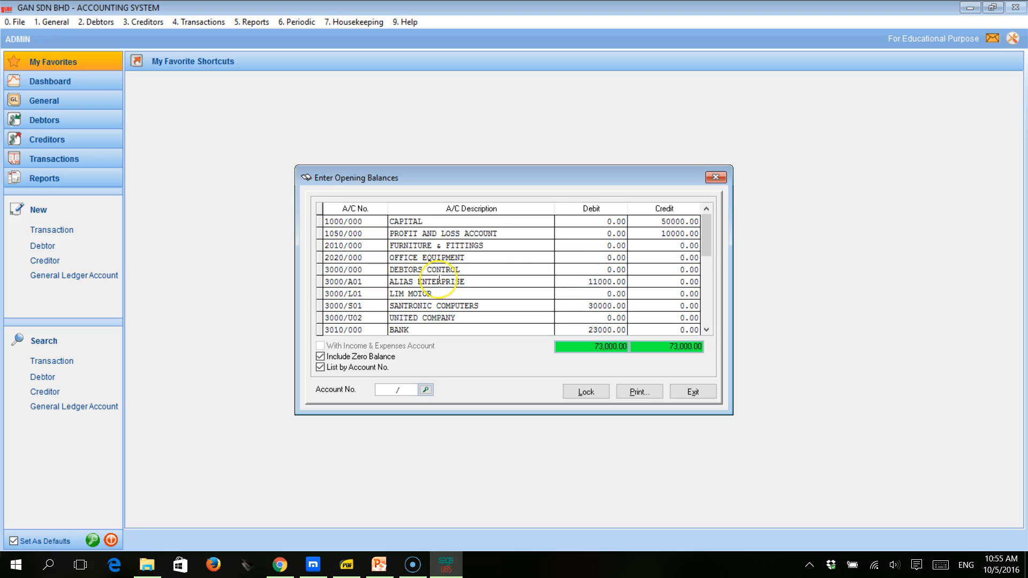
scroll(439, 280, down, 1)
scroll(439, 279, down, 2)
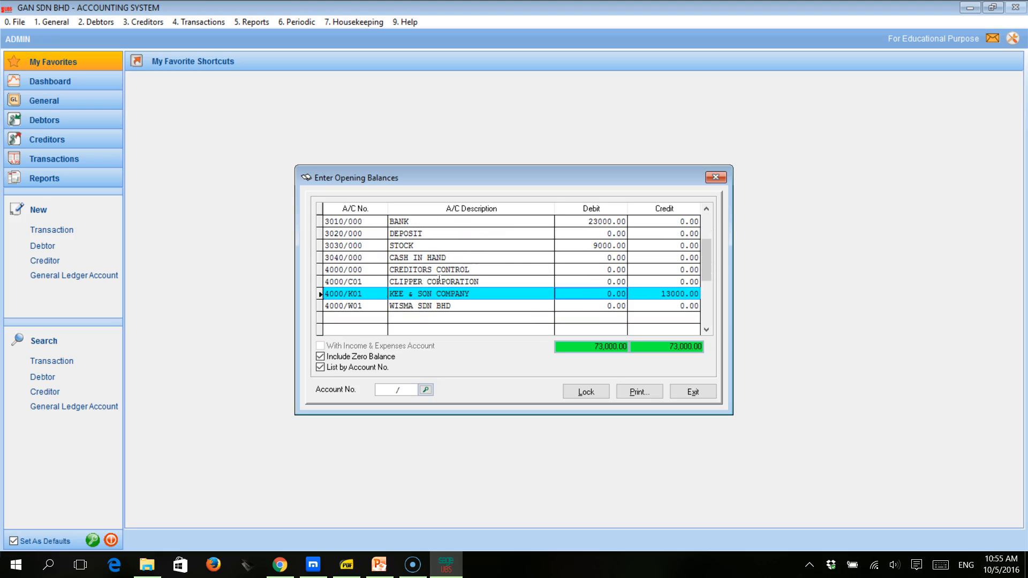
click(598, 270)
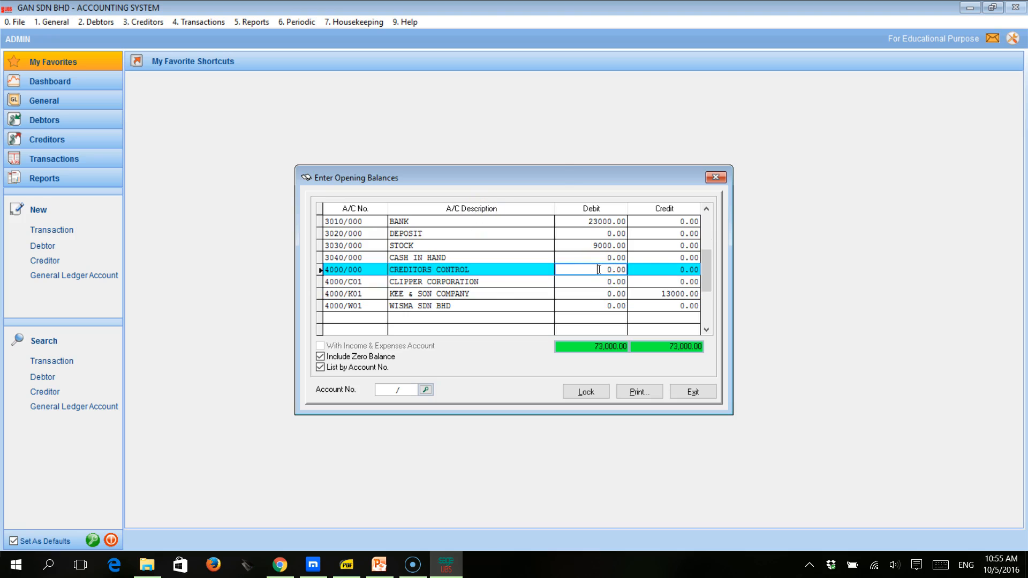
click(687, 269)
scroll(669, 260, up, 3)
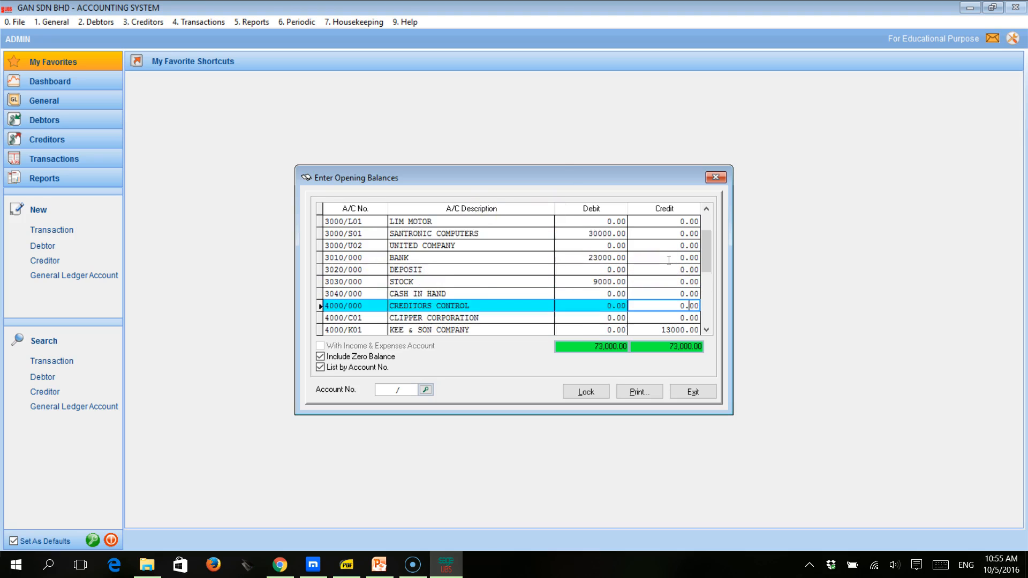
click(608, 280)
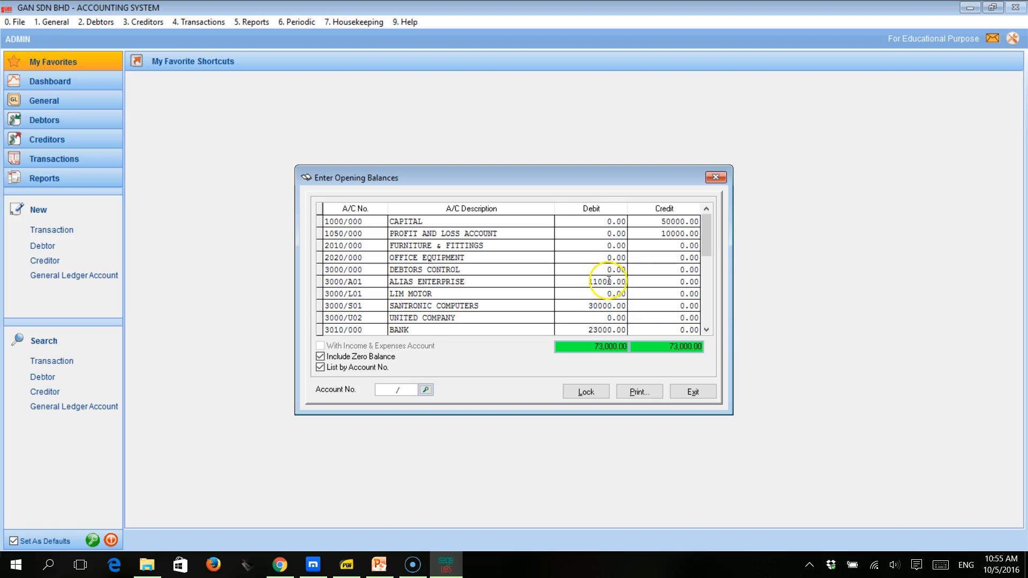